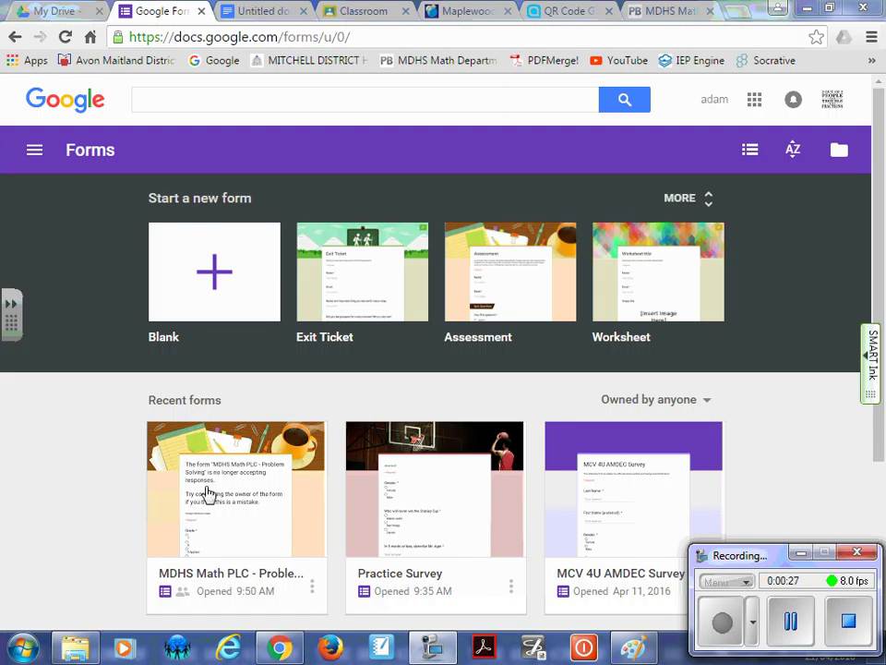
Step: Open the MDHS Math PLC - Problem Solving form and view its 140-response summary
{"action": "left_click", "coordinate": [231, 450]}
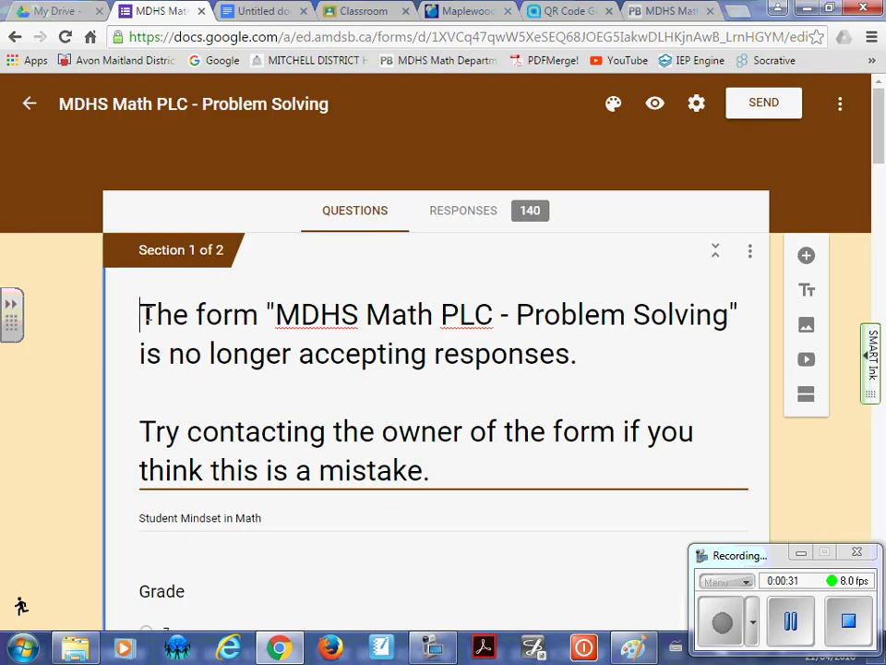
{"action": "left_click_drag", "start_coordinate": [138, 312], "coordinate": [602, 364]}
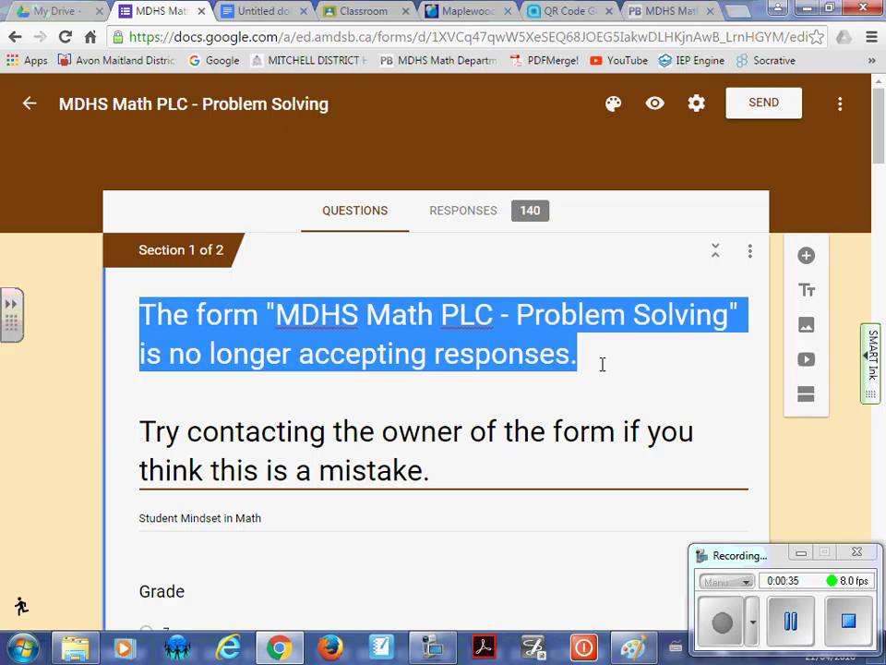
{"action": "left_click", "coordinate": [514, 226]}
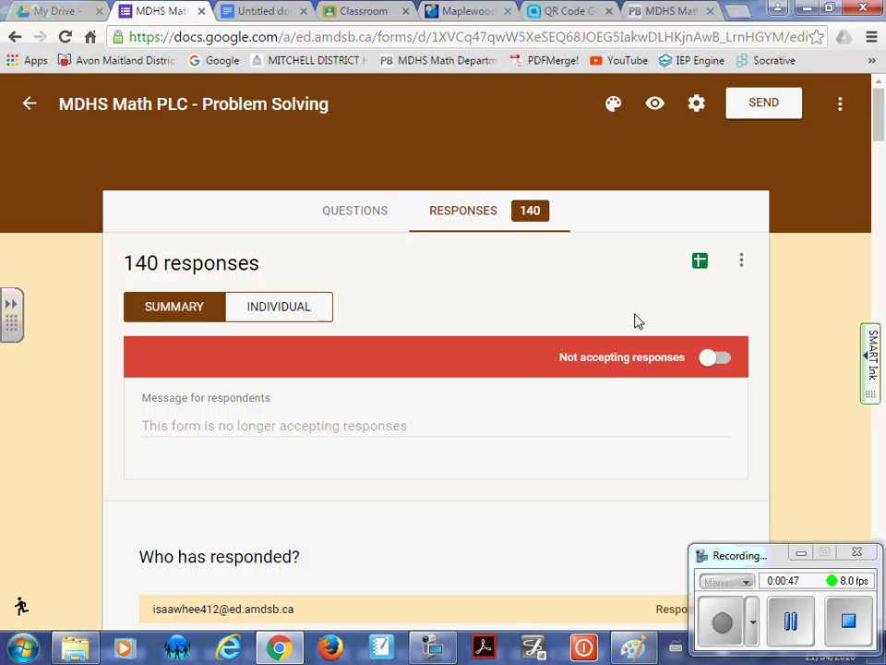
{"action": "scroll", "coordinate": [442, 492], "scroll_direction": "down", "scroll_amount": 3}
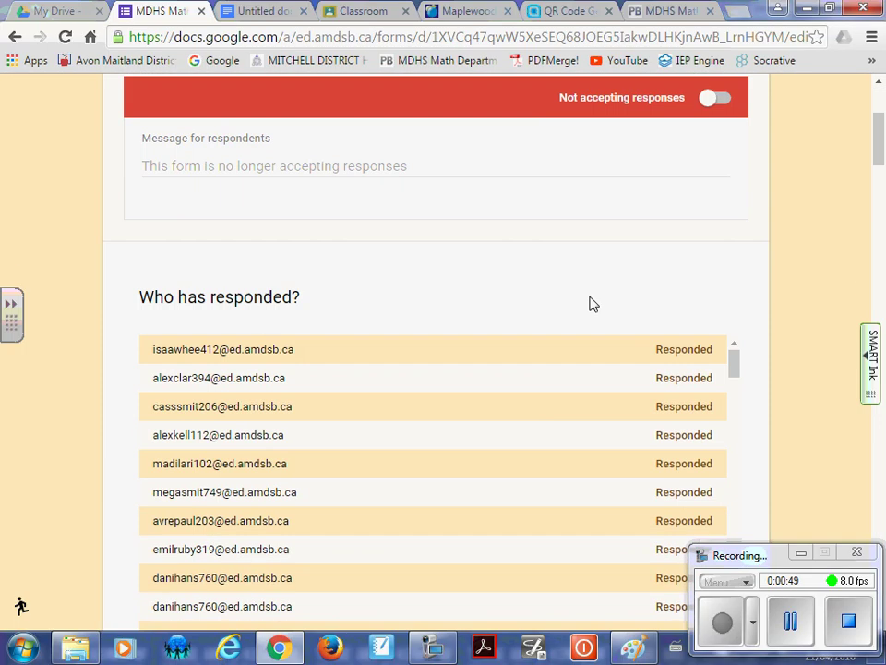
{"action": "scroll", "coordinate": [563, 341], "scroll_direction": "up", "scroll_amount": 3}
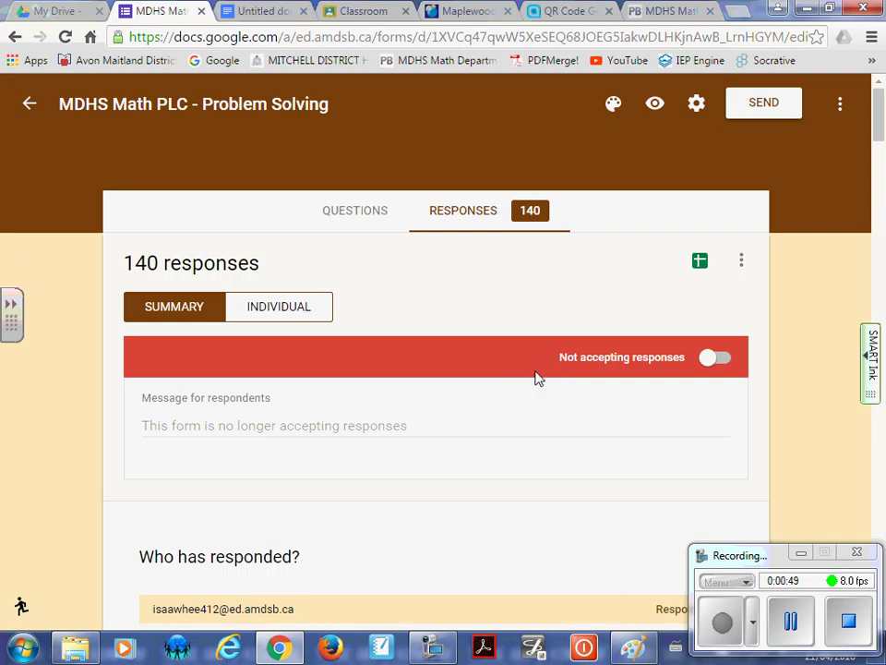
Step: Open the form's responses as a Google Sheets spreadsheet, with the column A header set to Timestamp
{"action": "left_click", "coordinate": [699, 264]}
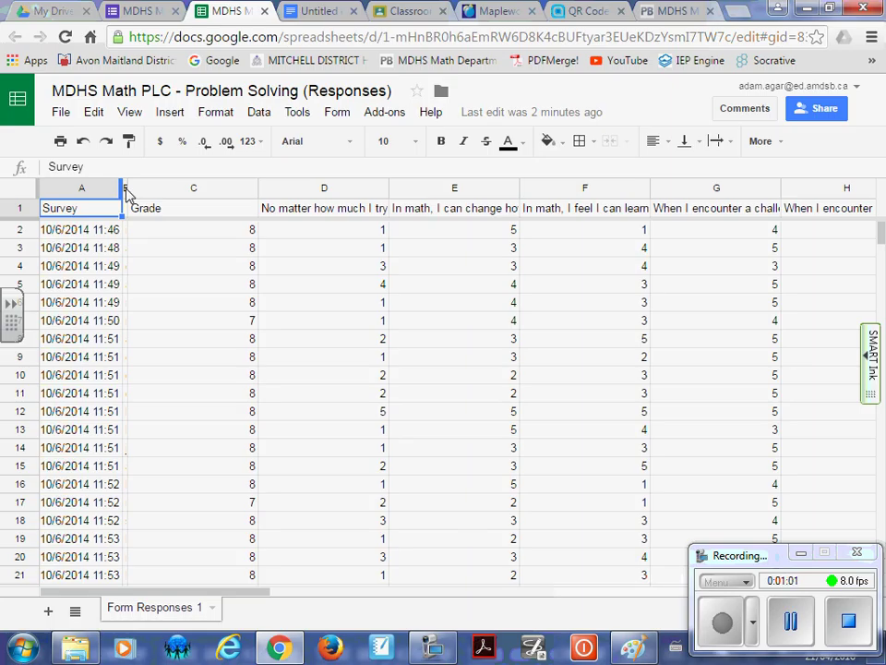
{"action": "double_click", "coordinate": [74, 207]}
{"action": "left_click_drag", "start_coordinate": [74, 208], "coordinate": [6, 207]}
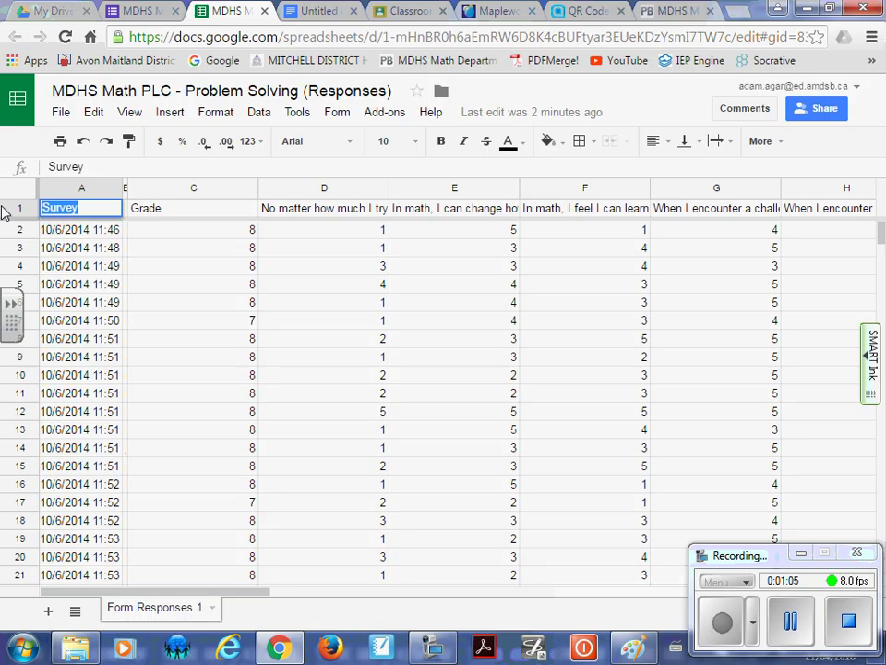
{"action": "type", "text": "Timestamp"}
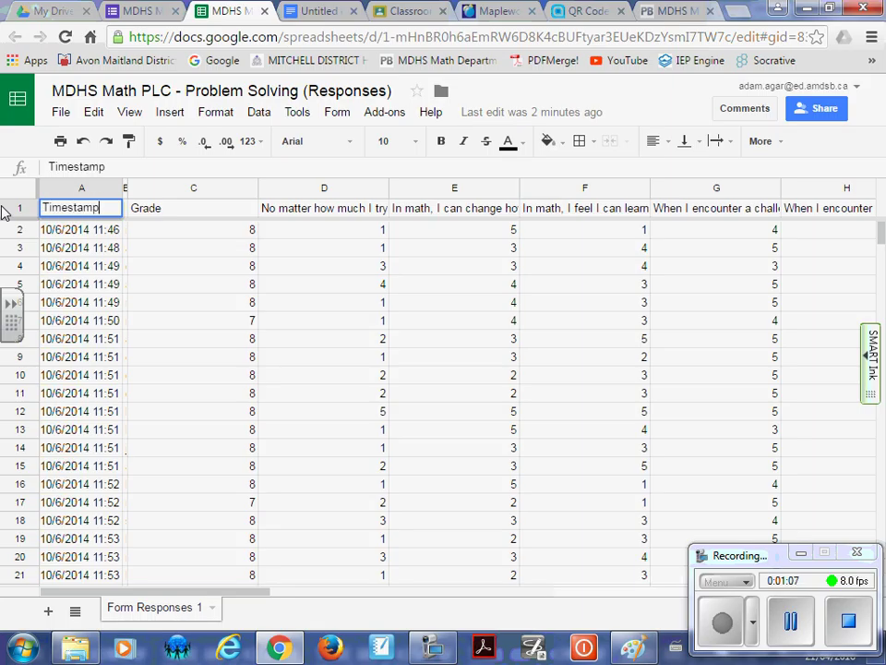
{"action": "key", "text": "Return"}
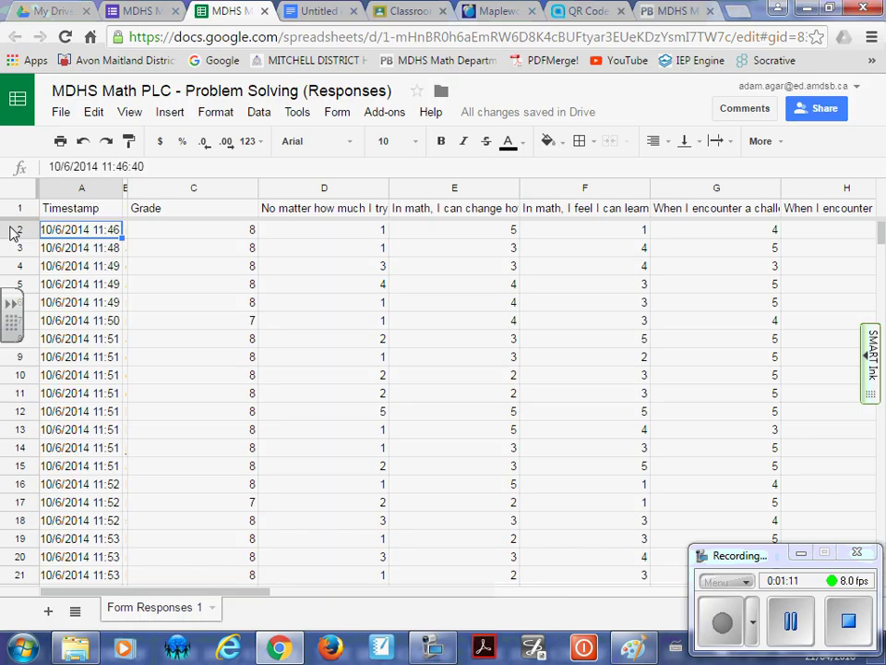
Step: Retitle the column A header from Timestamp to Survey
{"action": "left_click", "coordinate": [74, 249]}
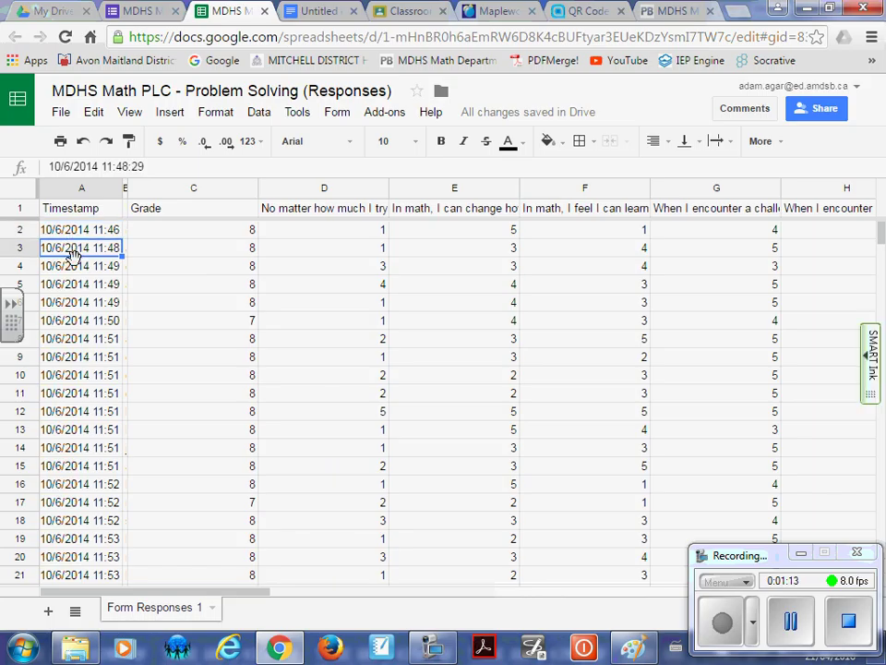
{"action": "left_click", "coordinate": [72, 268]}
{"action": "left_click", "coordinate": [96, 210]}
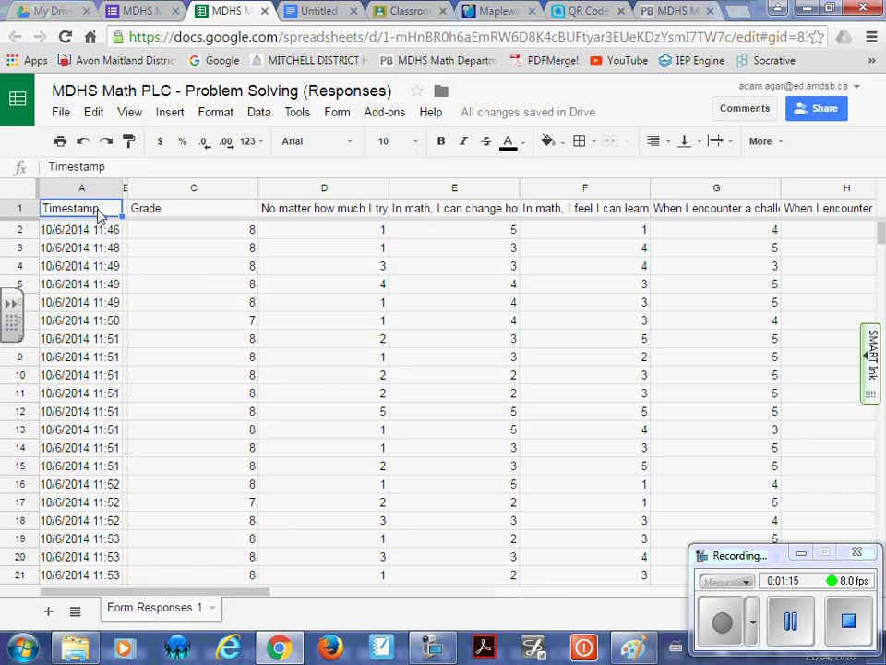
{"action": "double_click", "coordinate": [105, 210]}
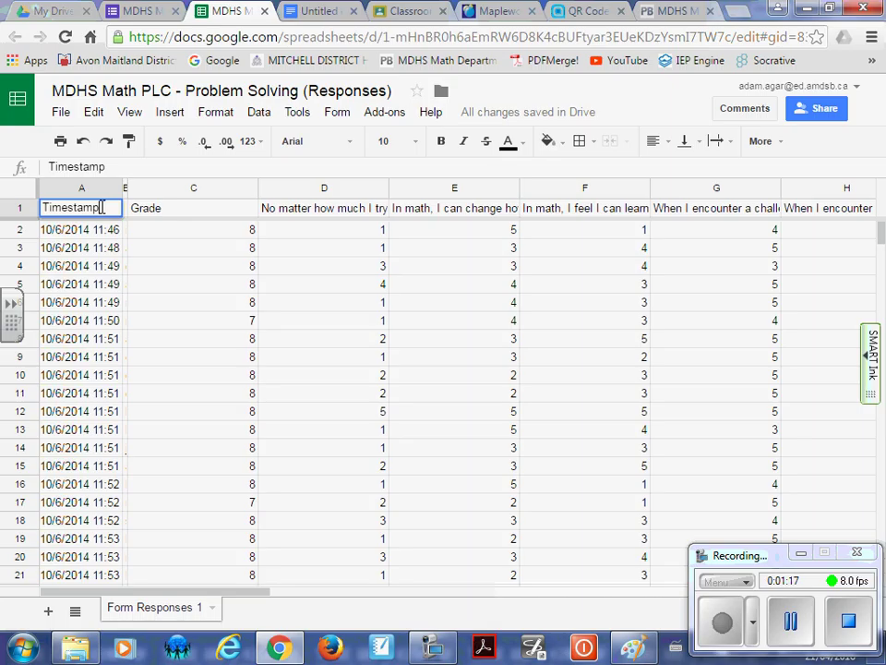
{"action": "left_click_drag", "start_coordinate": [104, 210], "coordinate": [3, 205]}
{"action": "type", "text": "sr"}
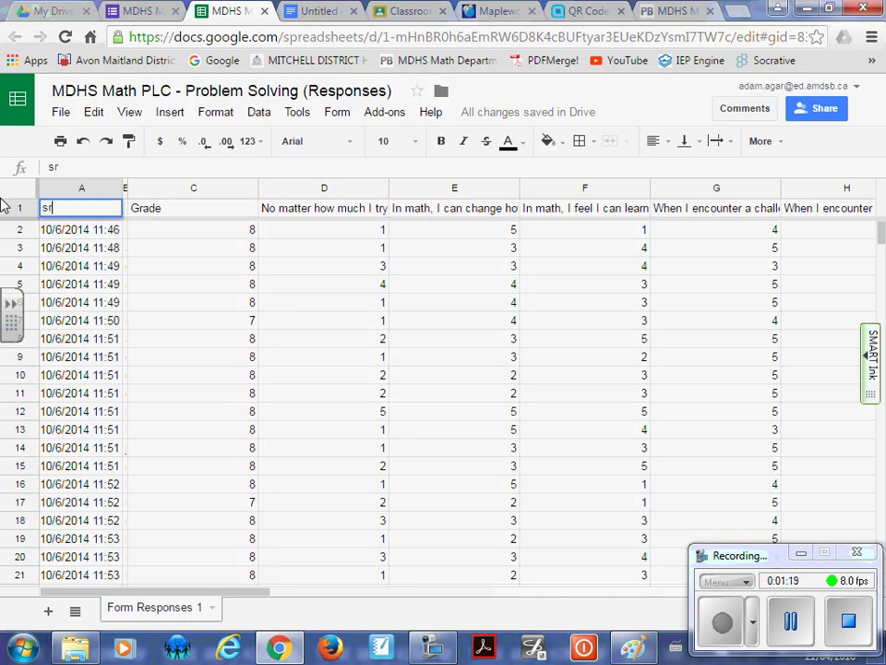
{"action": "key", "text": "BackSpace"}
{"action": "type", "text": "Sur"}
{"action": "type", "text": "vey"}
{"action": "key", "text": "BackSpace"}
{"action": "type", "text": "ey"}
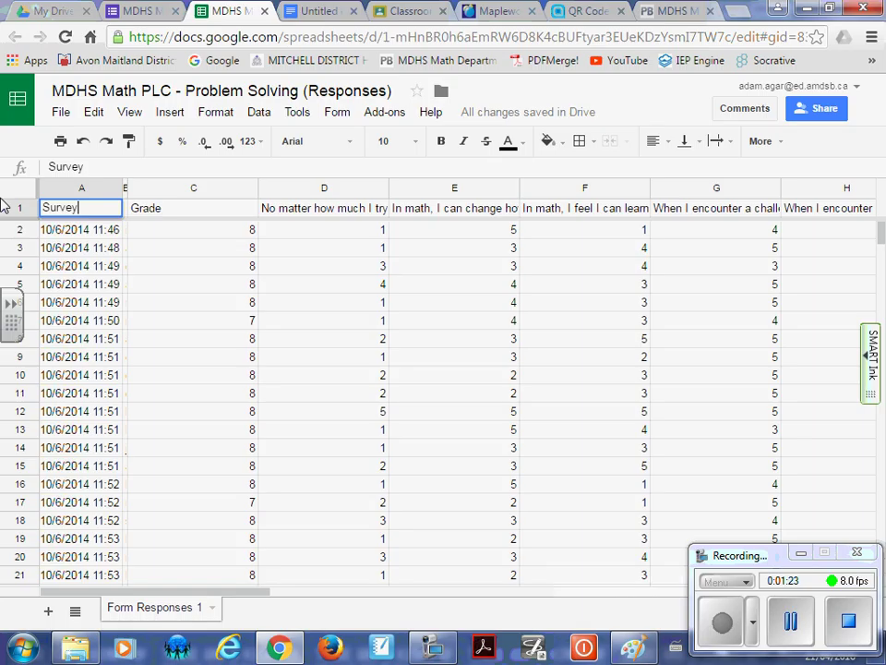
{"action": "key", "text": "Return"}
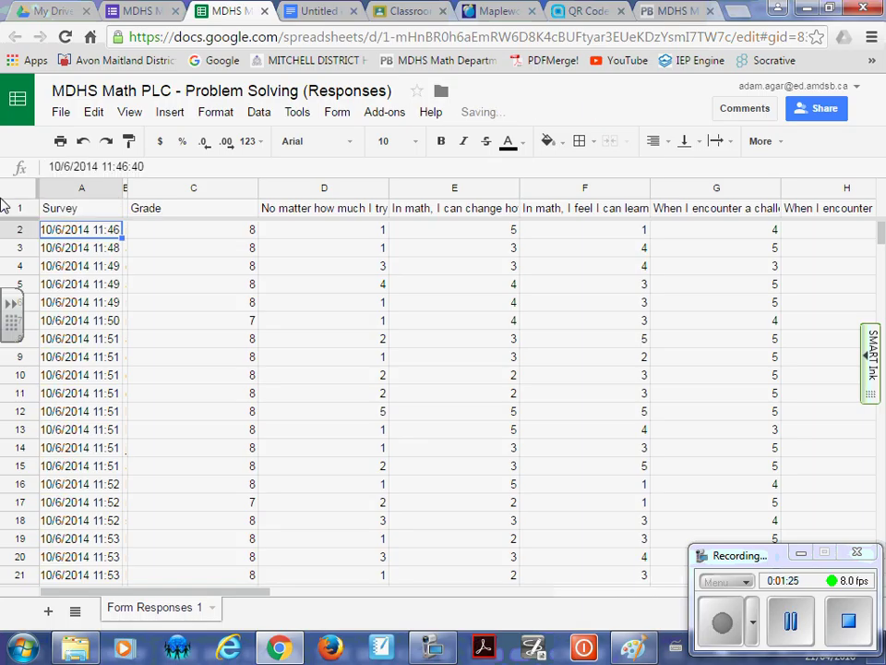
Step: Enter 1 in A2 and the numbering formula =A2+1 in A3
{"action": "type", "text": "1"}
{"action": "key", "text": "Return"}
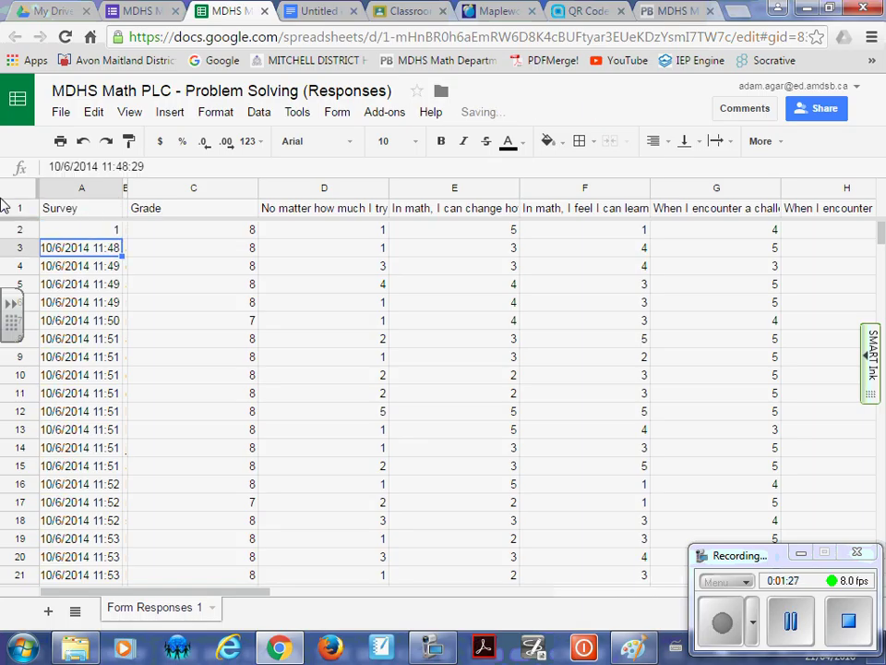
{"action": "type", "text": "="}
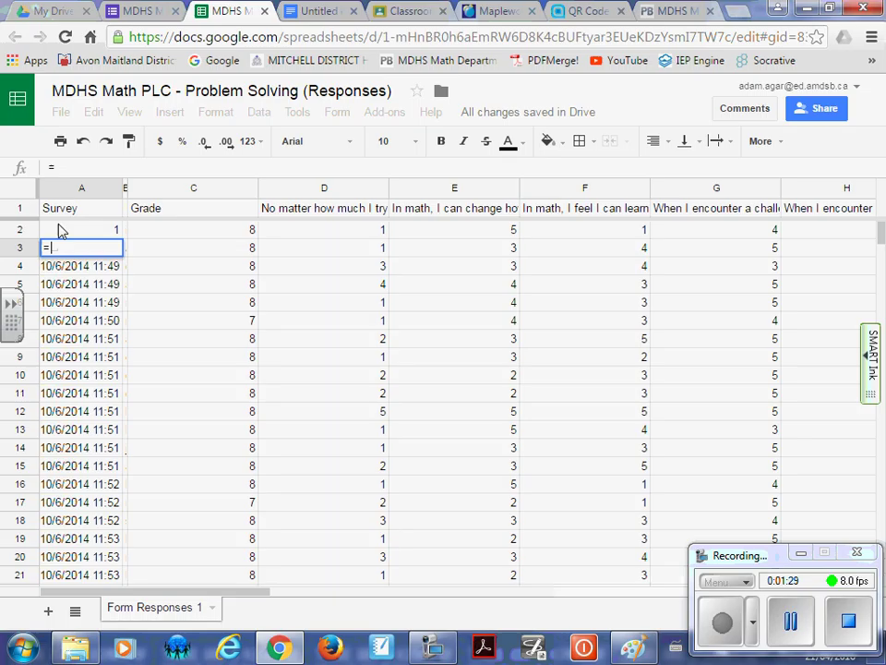
{"action": "left_click", "coordinate": [64, 229]}
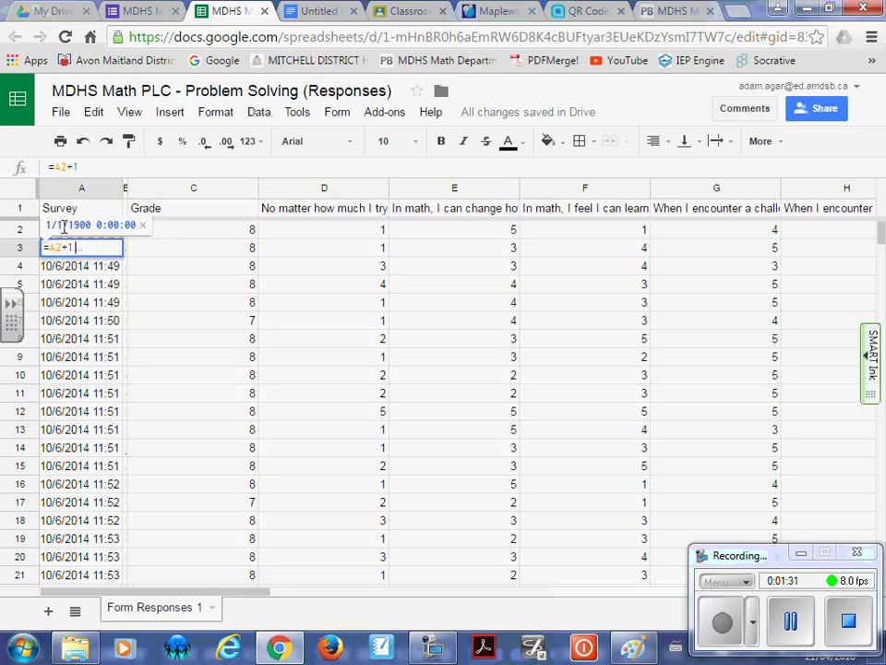
{"action": "key", "text": "Return"}
{"action": "left_click", "coordinate": [72, 251]}
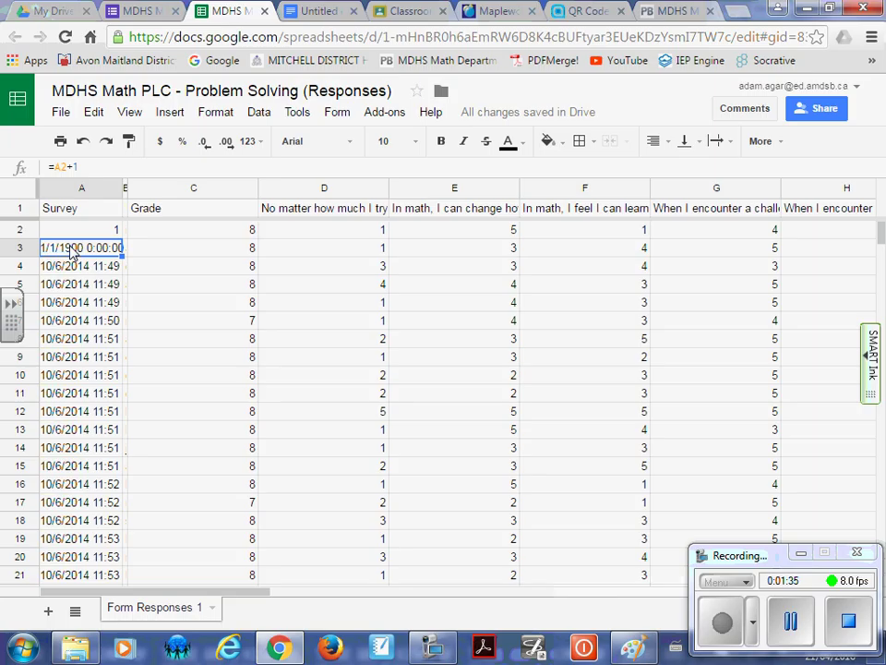
Step: Format column A to show its values as plain numbers
{"action": "left_click", "coordinate": [82, 187]}
{"action": "left_click", "coordinate": [261, 143]}
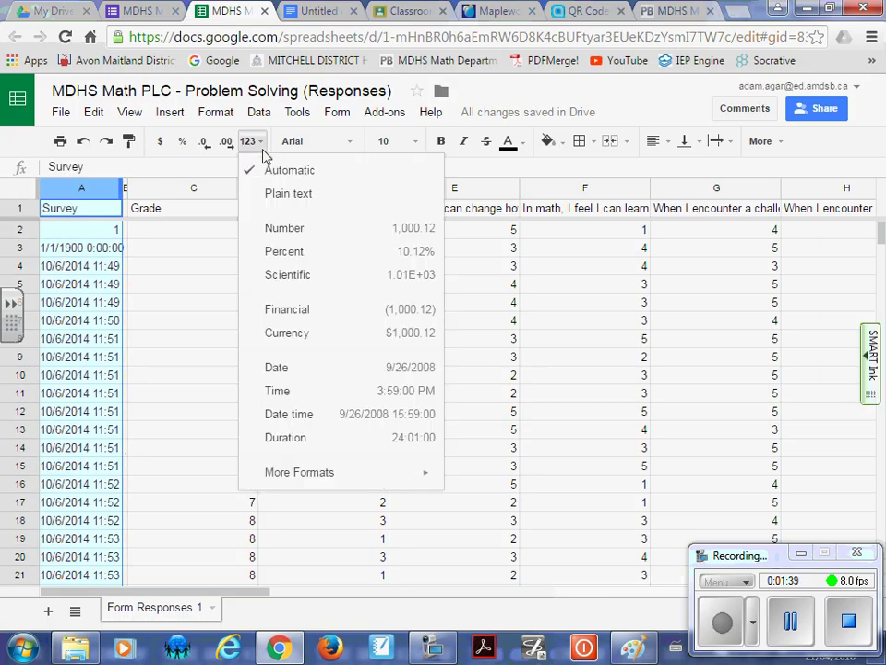
{"action": "left_click", "coordinate": [289, 228]}
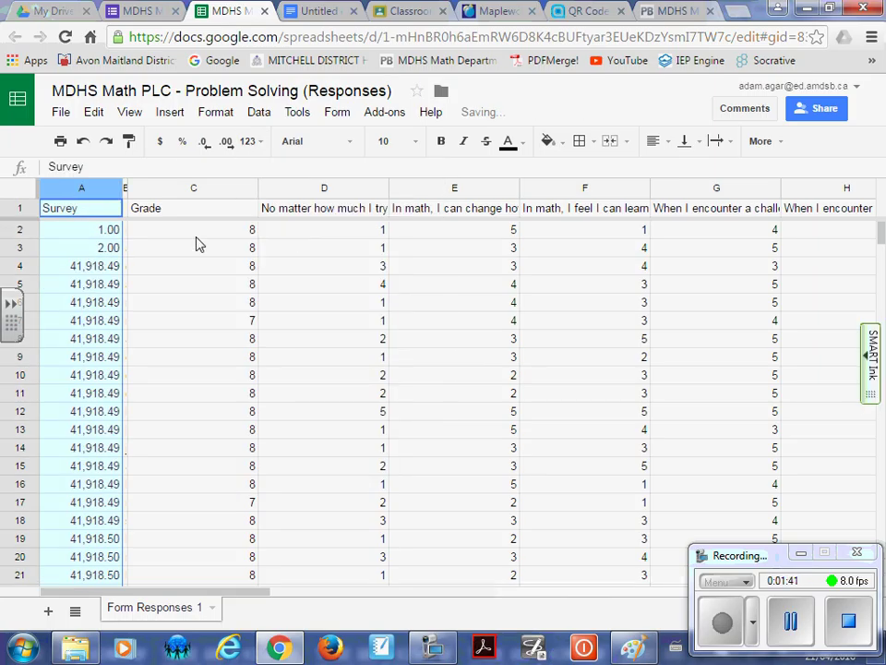
Step: Fill the =A2+1 formula down column A to row 141 and check the first survey numbers
{"action": "left_click", "coordinate": [109, 252]}
{"action": "left_click_drag", "start_coordinate": [122, 256], "coordinate": [116, 454]}
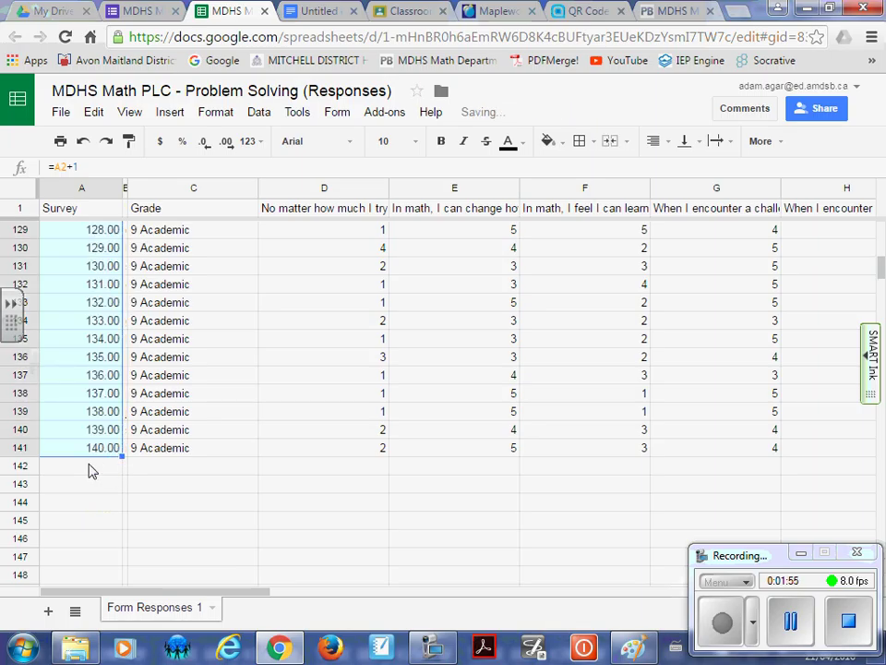
{"action": "left_click", "coordinate": [90, 481]}
{"action": "scroll", "coordinate": [83, 486], "scroll_direction": "up", "scroll_amount": 20}
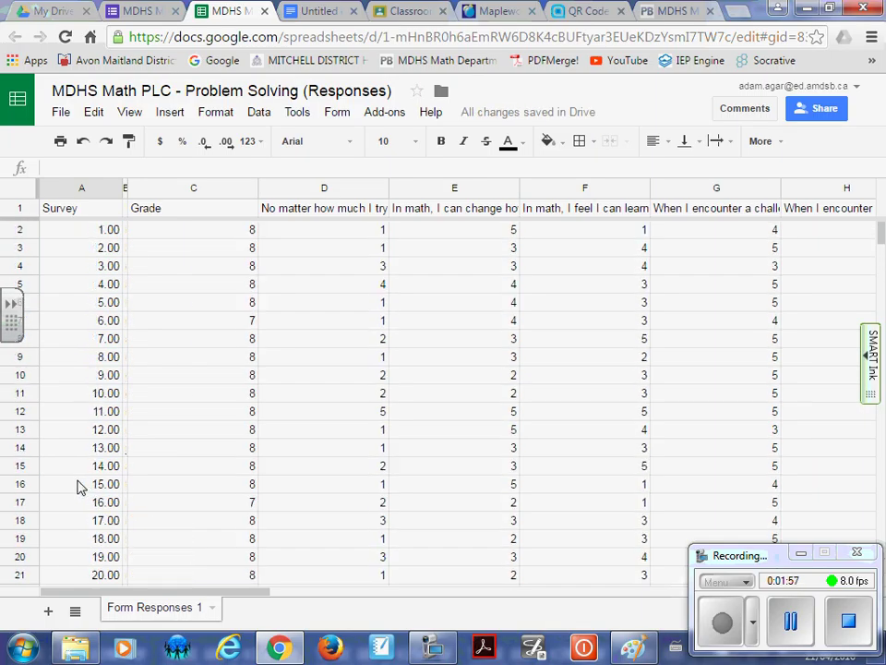
{"action": "left_click", "coordinate": [101, 231]}
{"action": "left_click", "coordinate": [95, 250]}
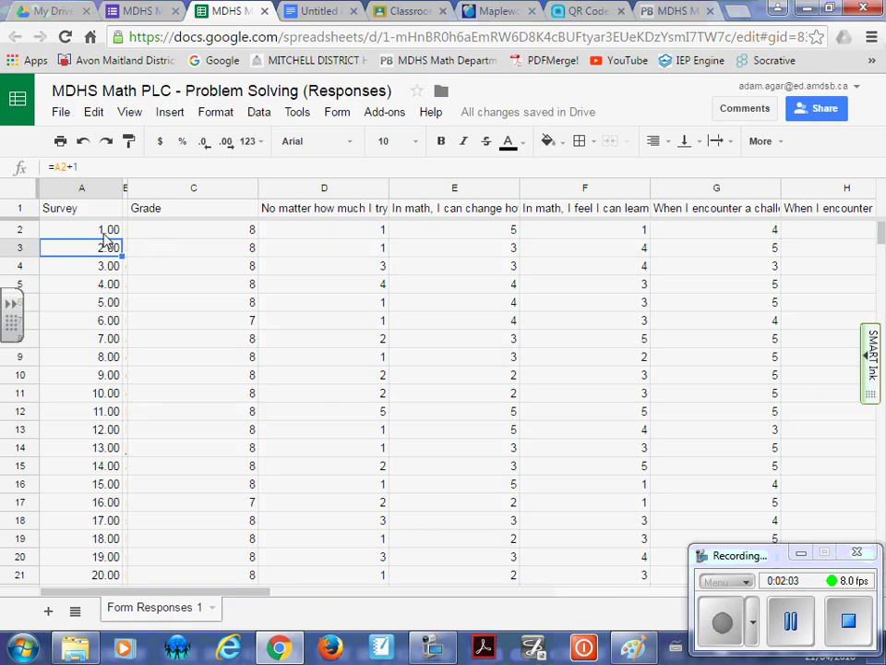
{"action": "left_click", "coordinate": [98, 264]}
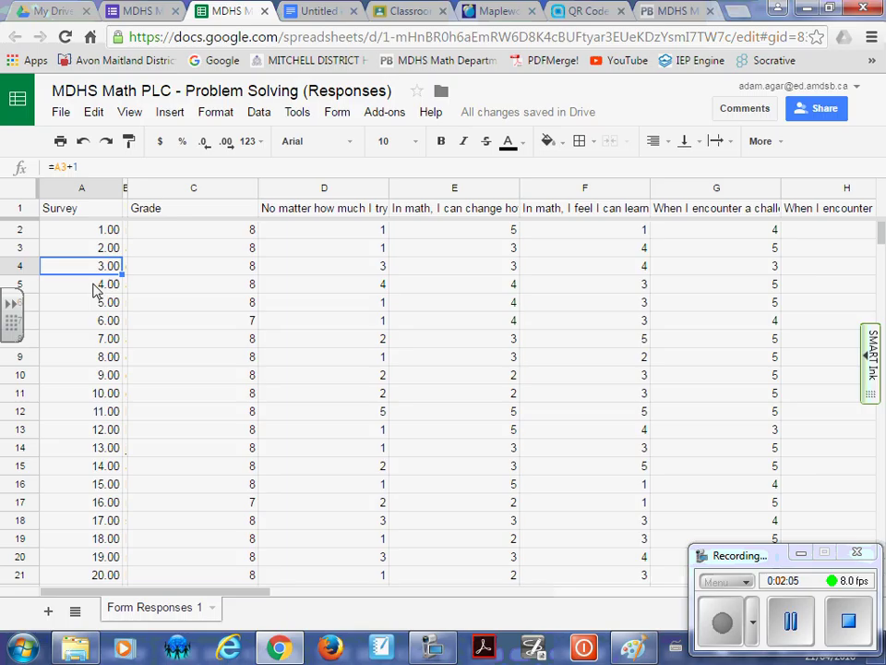
{"action": "left_click", "coordinate": [96, 286]}
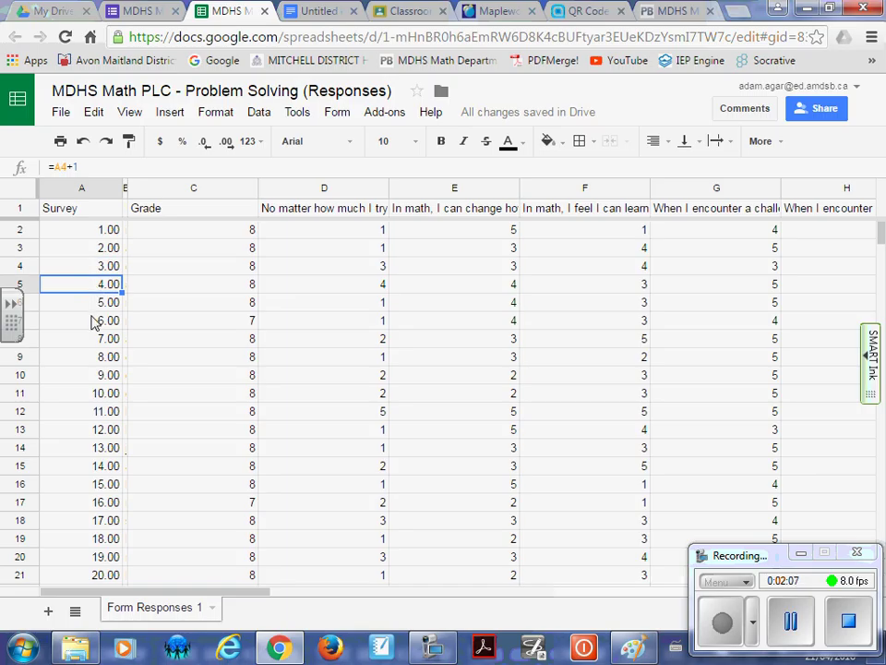
{"action": "left_click_drag", "start_coordinate": [205, 591], "coordinate": [142, 580]}
{"action": "left_click_drag", "start_coordinate": [232, 592], "coordinate": [152, 610]}
Step: Download the numbered sheet as a comma-separated values (.csv, current sheet) file
{"action": "left_click", "coordinate": [60, 112]}
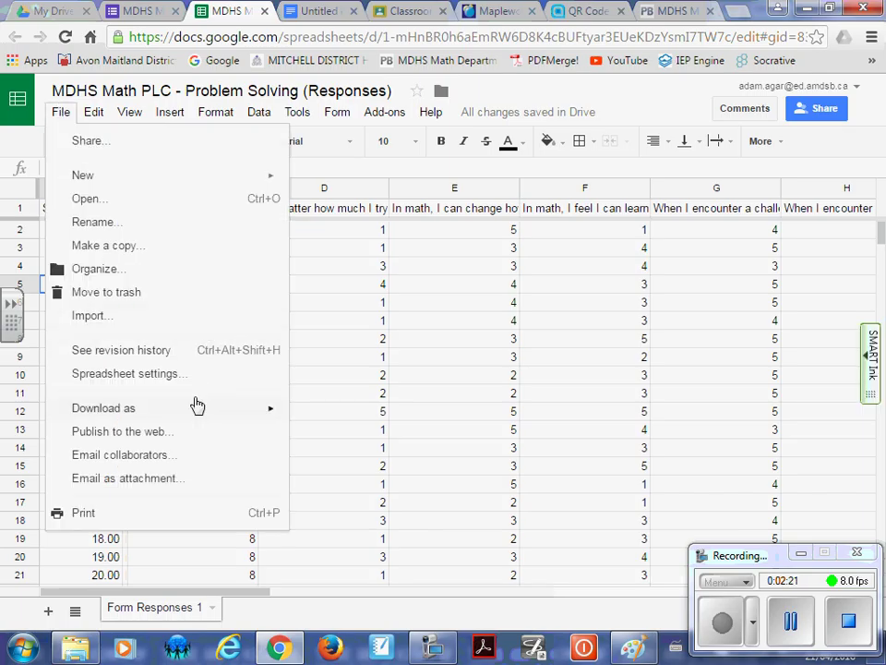
{"action": "mouse_move", "coordinate": [196, 405]}
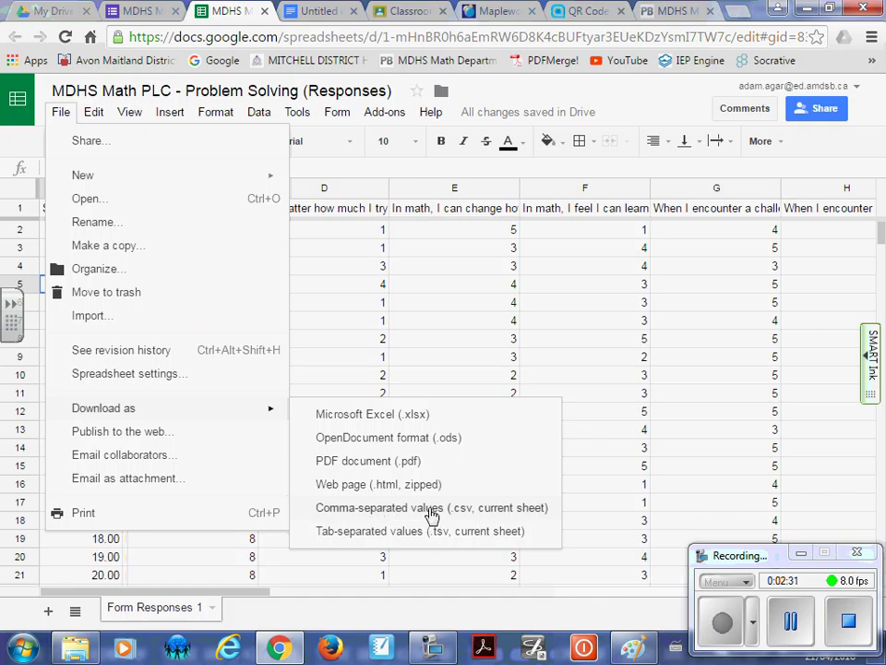
{"action": "left_click", "coordinate": [397, 510]}
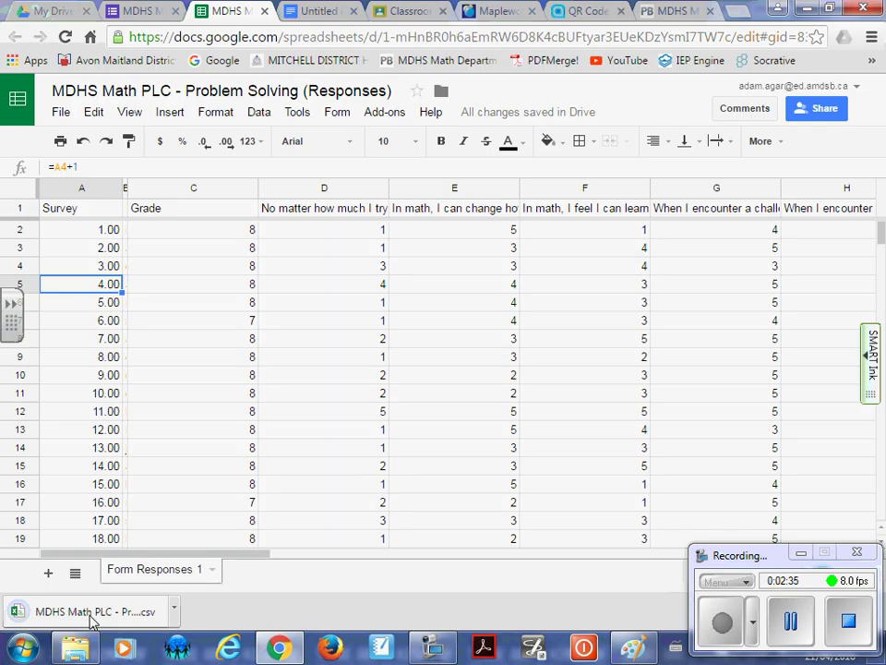
{"action": "left_click", "coordinate": [175, 611]}
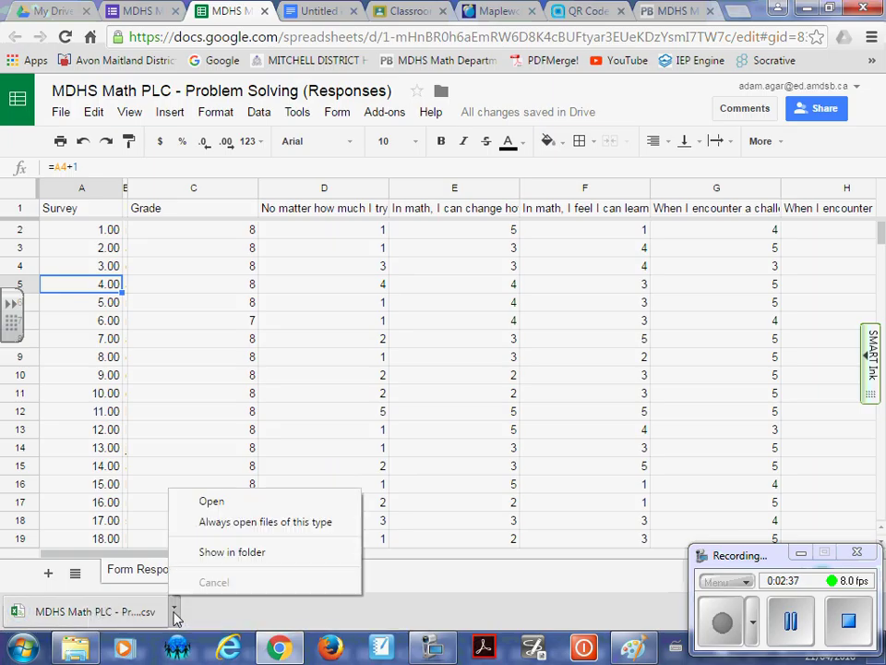
Step: Reveal the downloaded CSV in its folder, minimize the open windows, and move the file to mid-desktop
{"action": "left_click", "coordinate": [226, 551]}
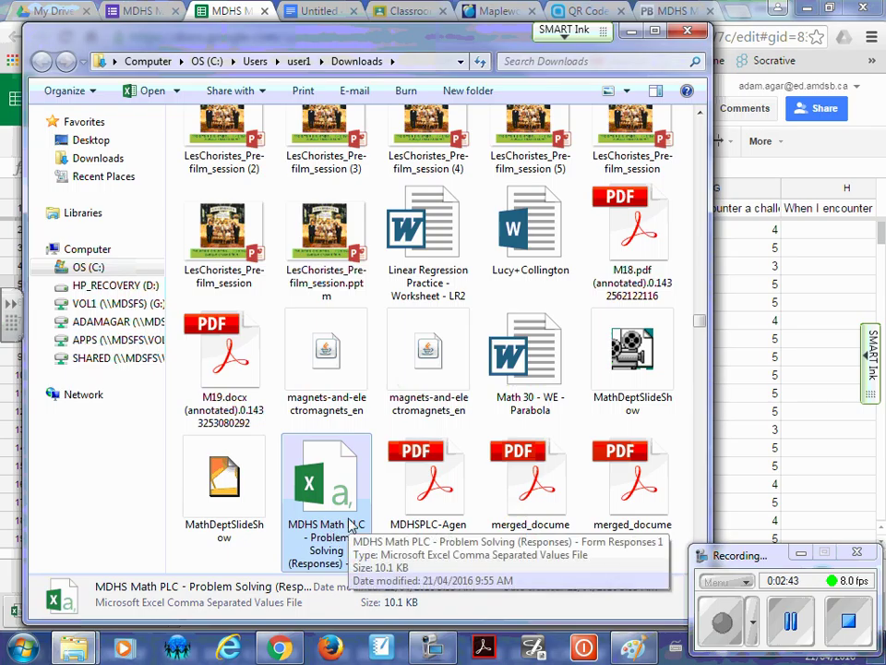
{"action": "left_click", "coordinate": [633, 30]}
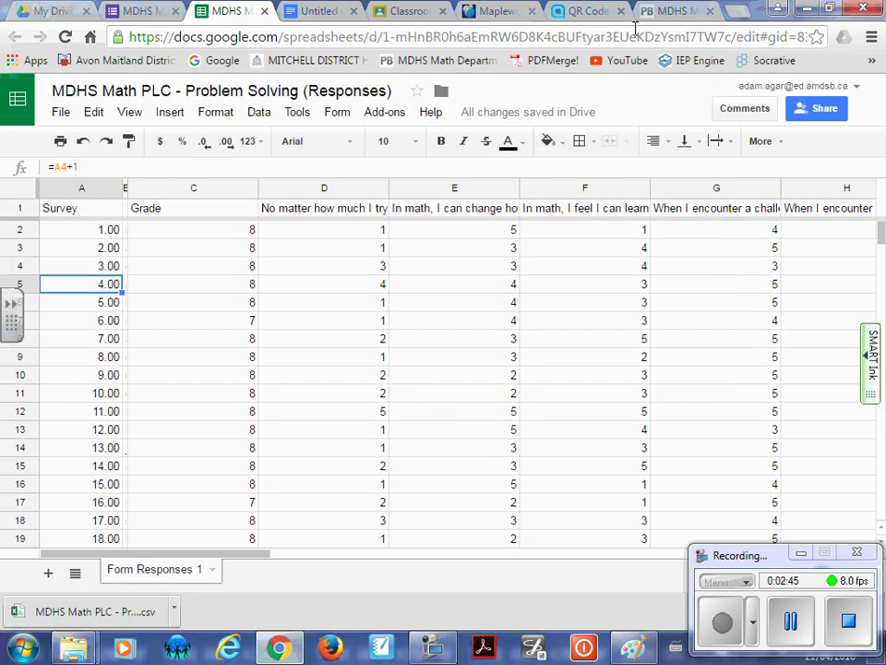
{"action": "left_click", "coordinate": [777, 8]}
{"action": "left_click", "coordinate": [809, 11]}
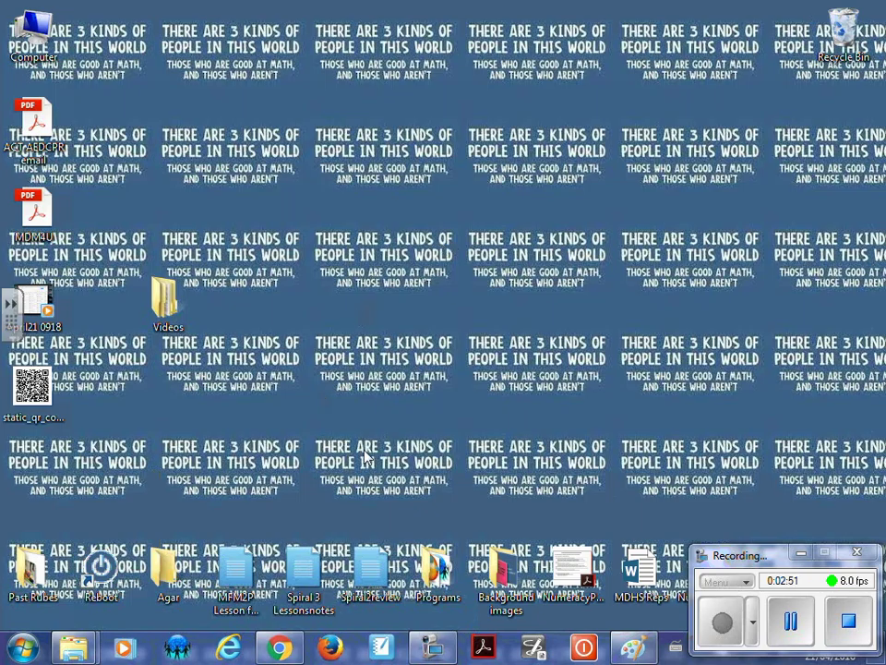
{"action": "left_click", "coordinate": [801, 553]}
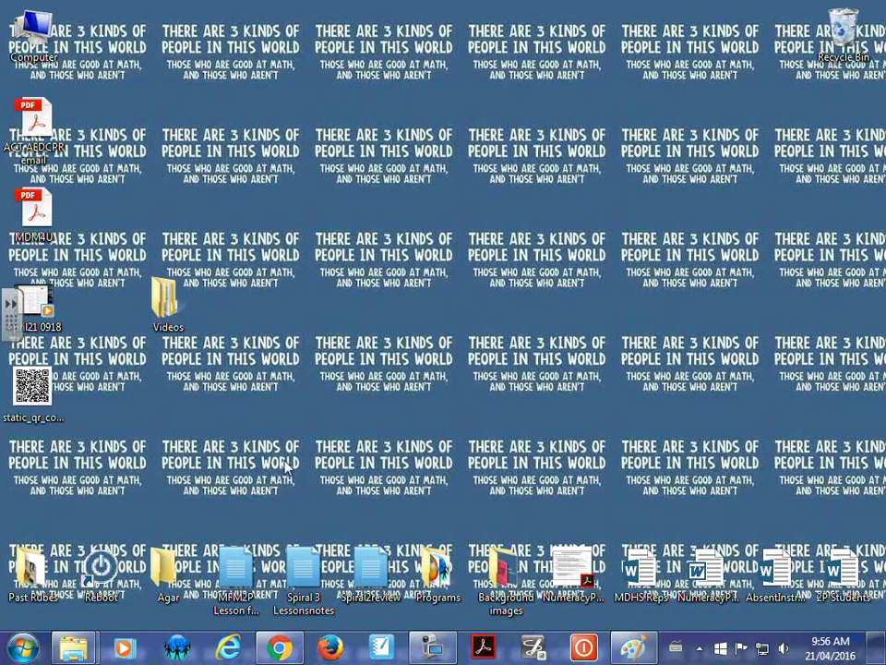
{"action": "left_click", "coordinate": [433, 646]}
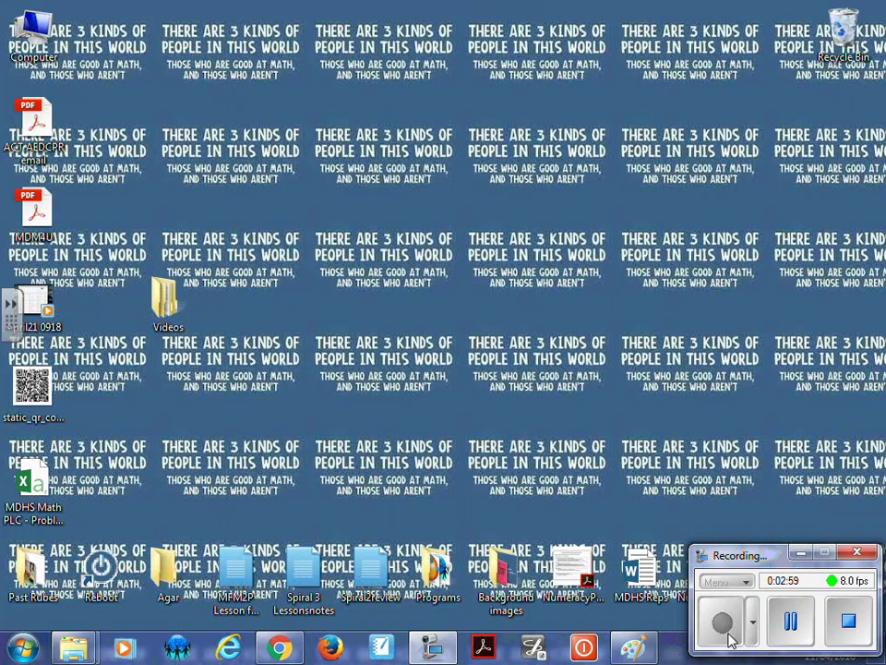
{"action": "left_click", "coordinate": [801, 553]}
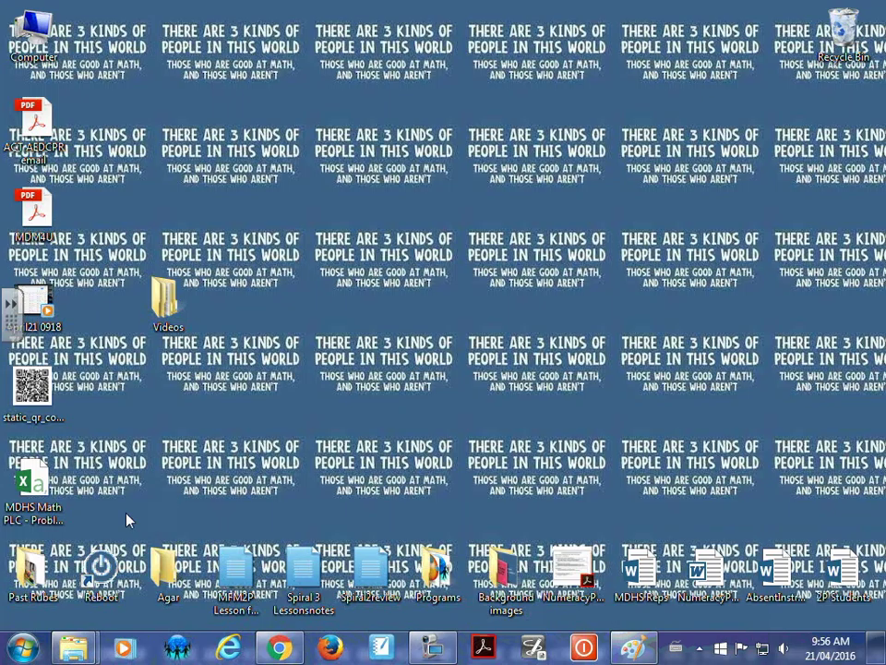
{"action": "left_click_drag", "start_coordinate": [46, 501], "coordinate": [448, 226]}
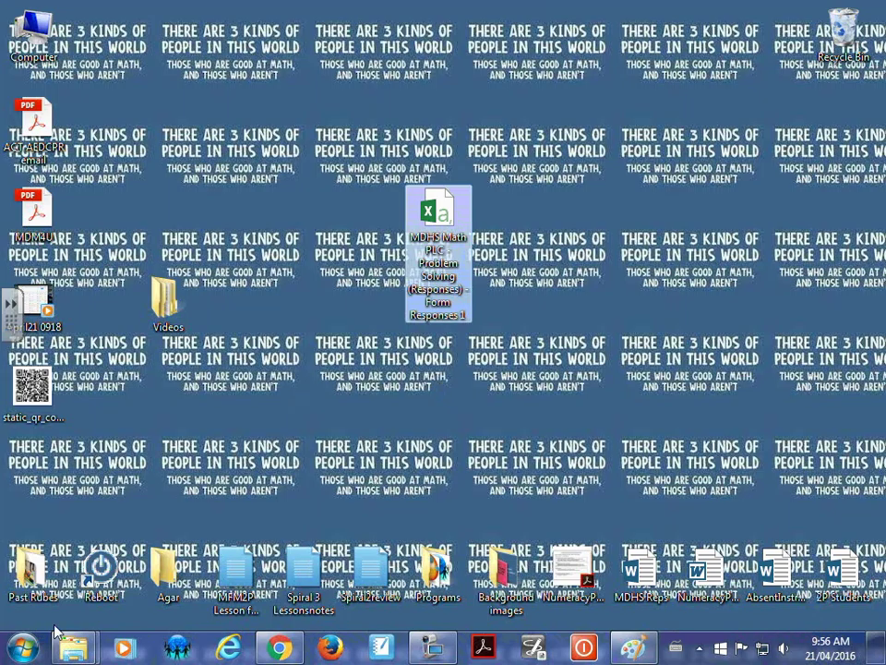
Step: Search the Start menu for 'fath' and launch Fathom 2 with a blank Document1
{"action": "left_click", "coordinate": [26, 652]}
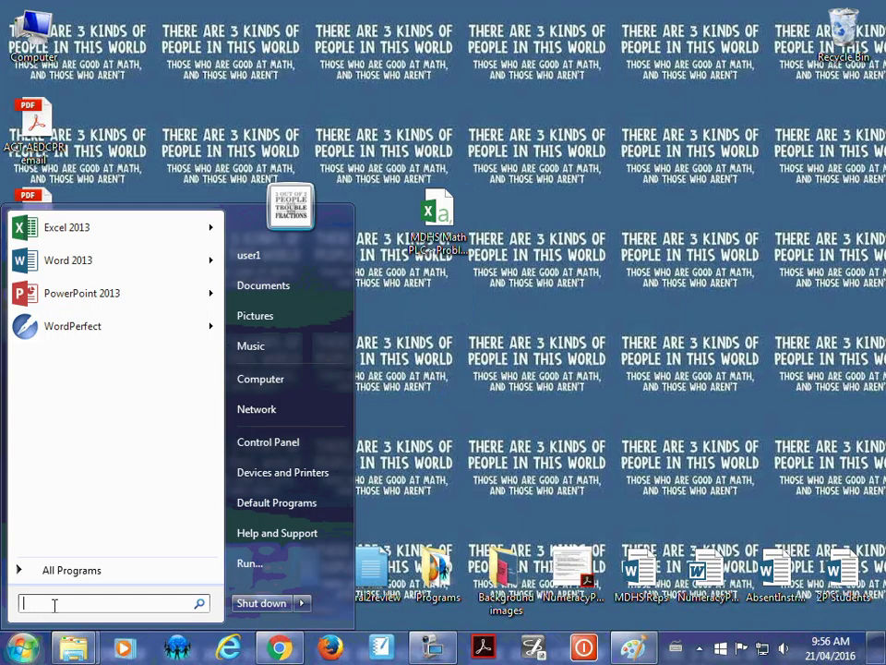
{"action": "type", "text": "fath"}
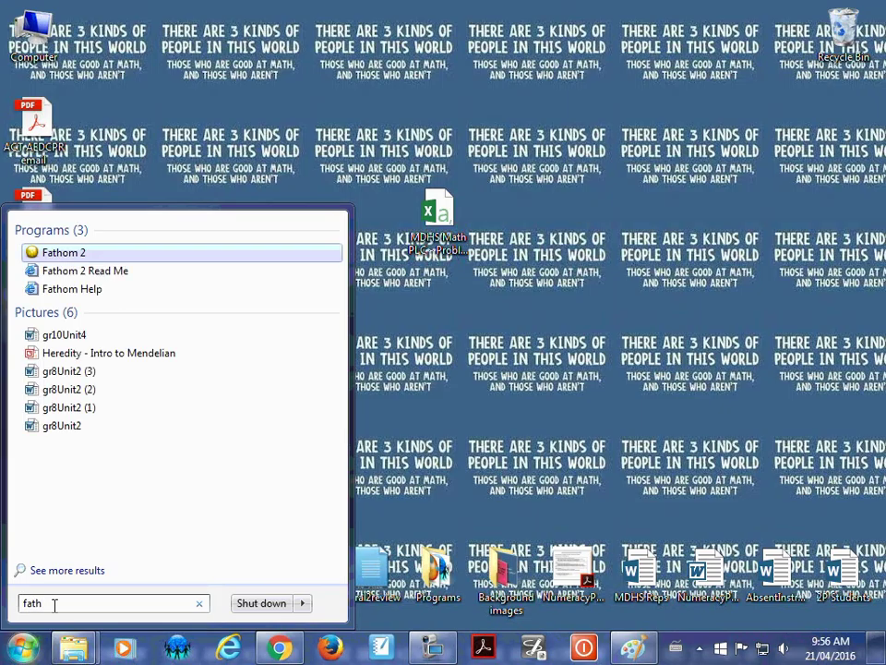
{"action": "left_click", "coordinate": [65, 255]}
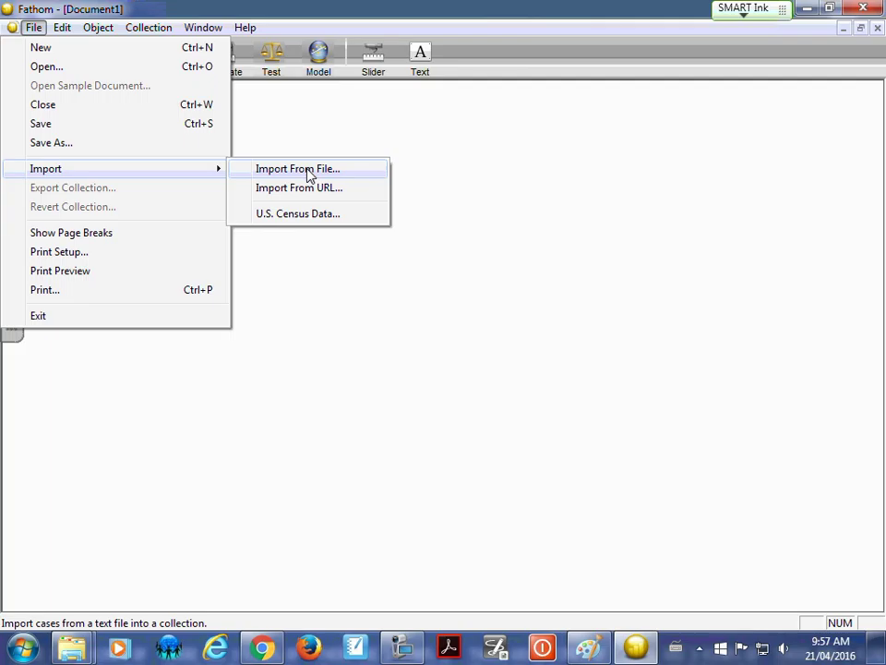
Step: Import the MDHS Math PLC responses CSV from the Desktop as a new collection
{"action": "left_click", "coordinate": [309, 174]}
{"action": "left_click", "coordinate": [77, 162]}
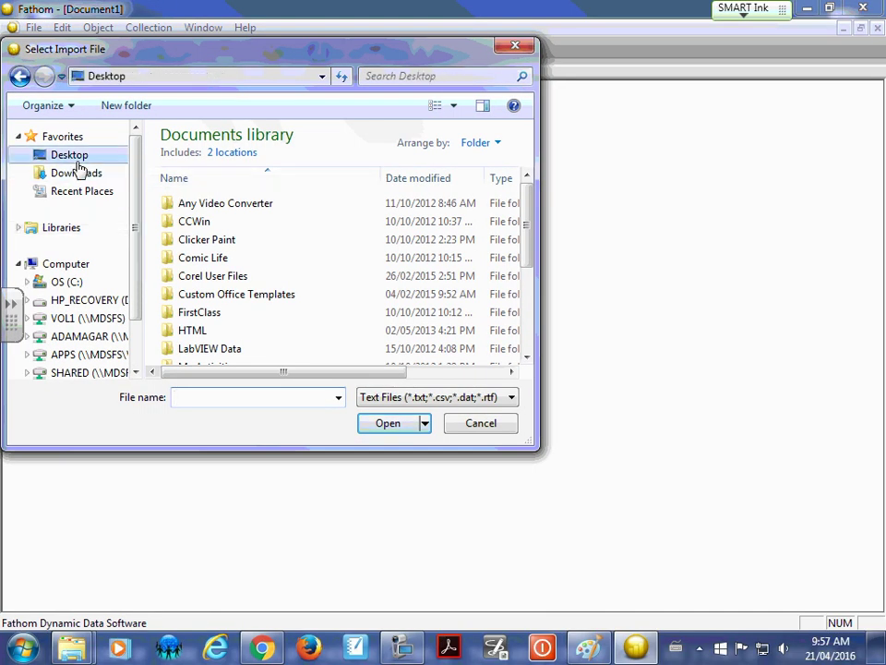
{"action": "left_click_drag", "start_coordinate": [533, 171], "coordinate": [529, 293]}
{"action": "double_click", "coordinate": [193, 312]}
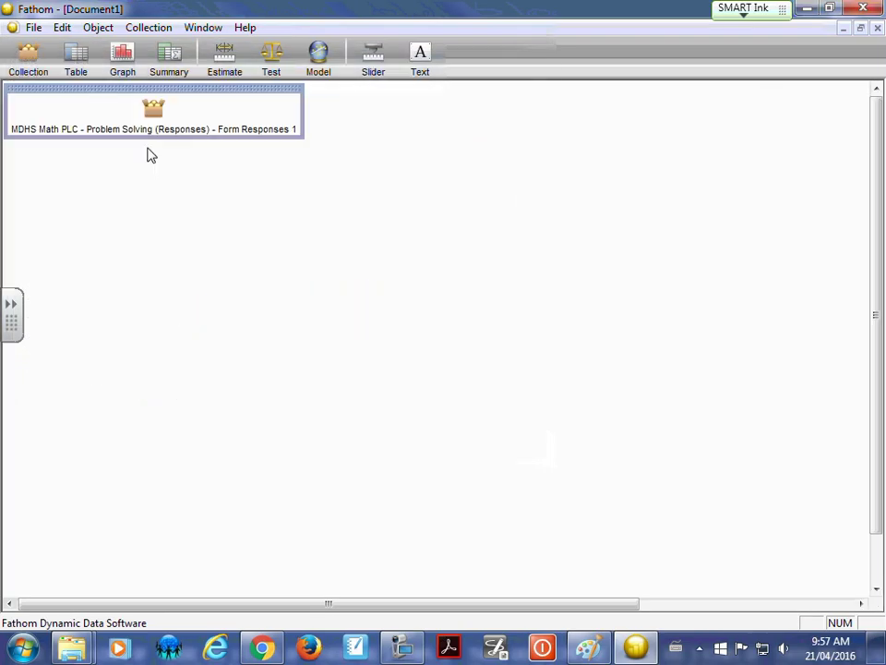
Step: Inspect the new collection's cases and attributes, then close the inspector
{"action": "double_click", "coordinate": [155, 109]}
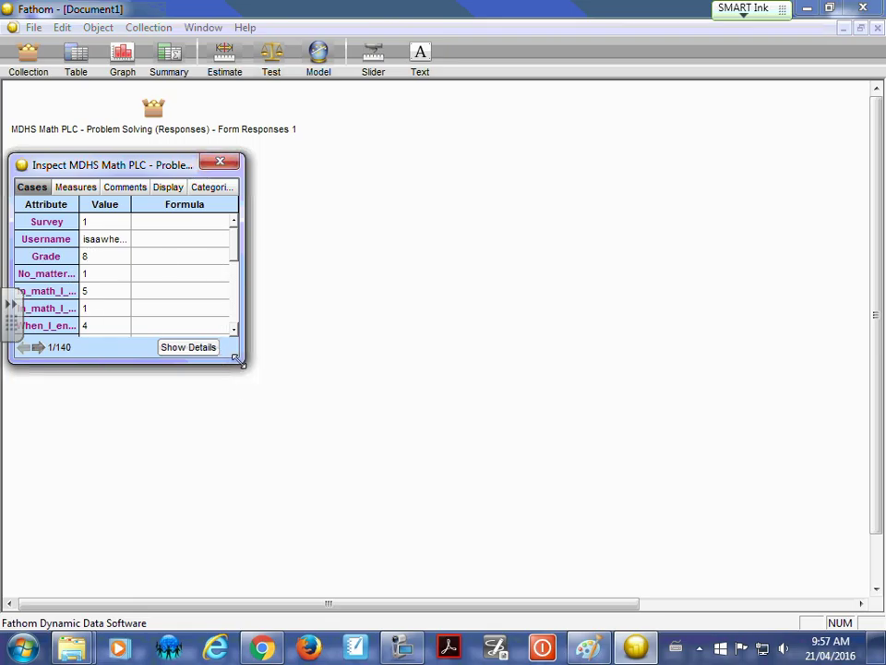
{"action": "left_click_drag", "start_coordinate": [242, 362], "coordinate": [136, 584]}
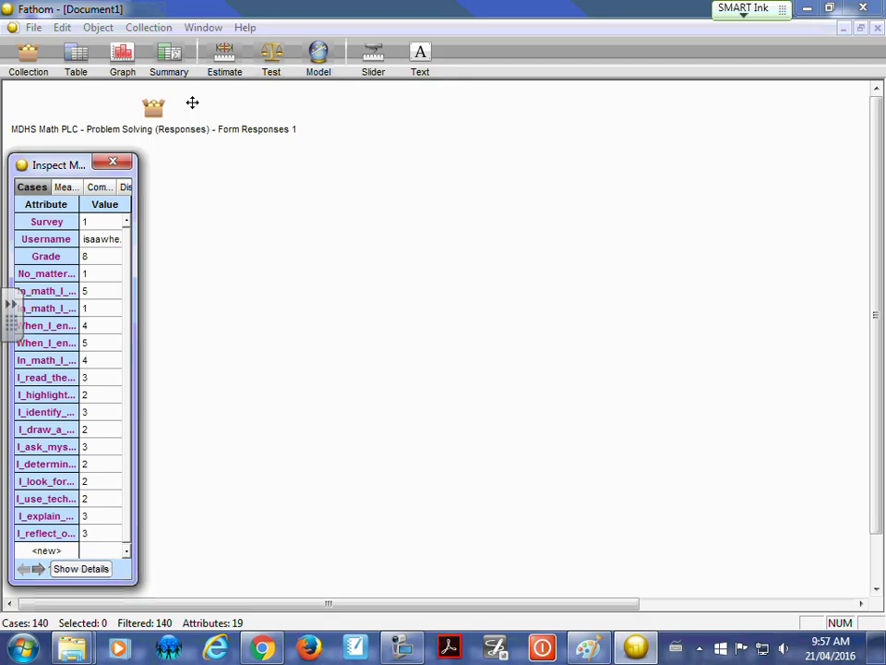
{"action": "left_click", "coordinate": [113, 162]}
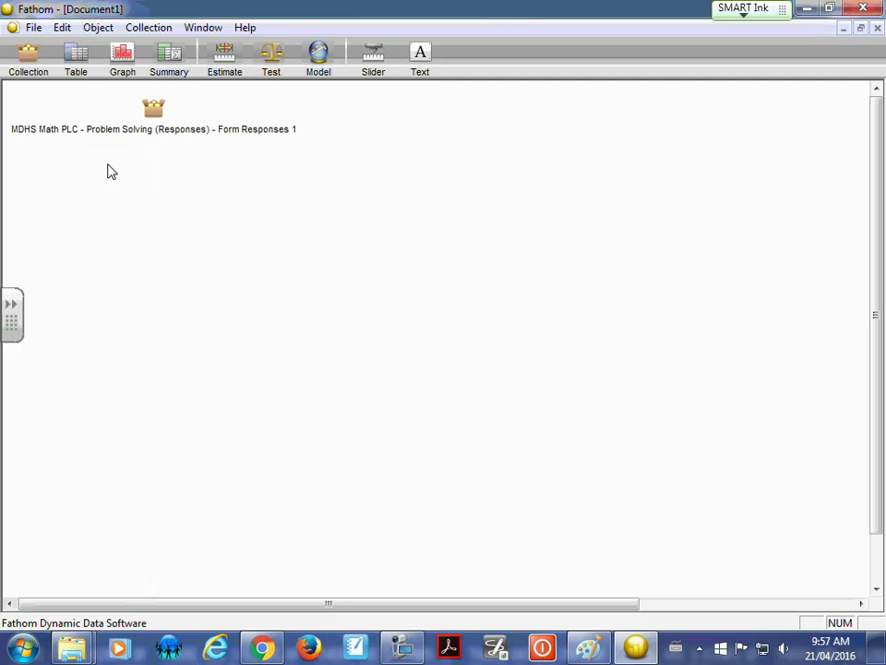